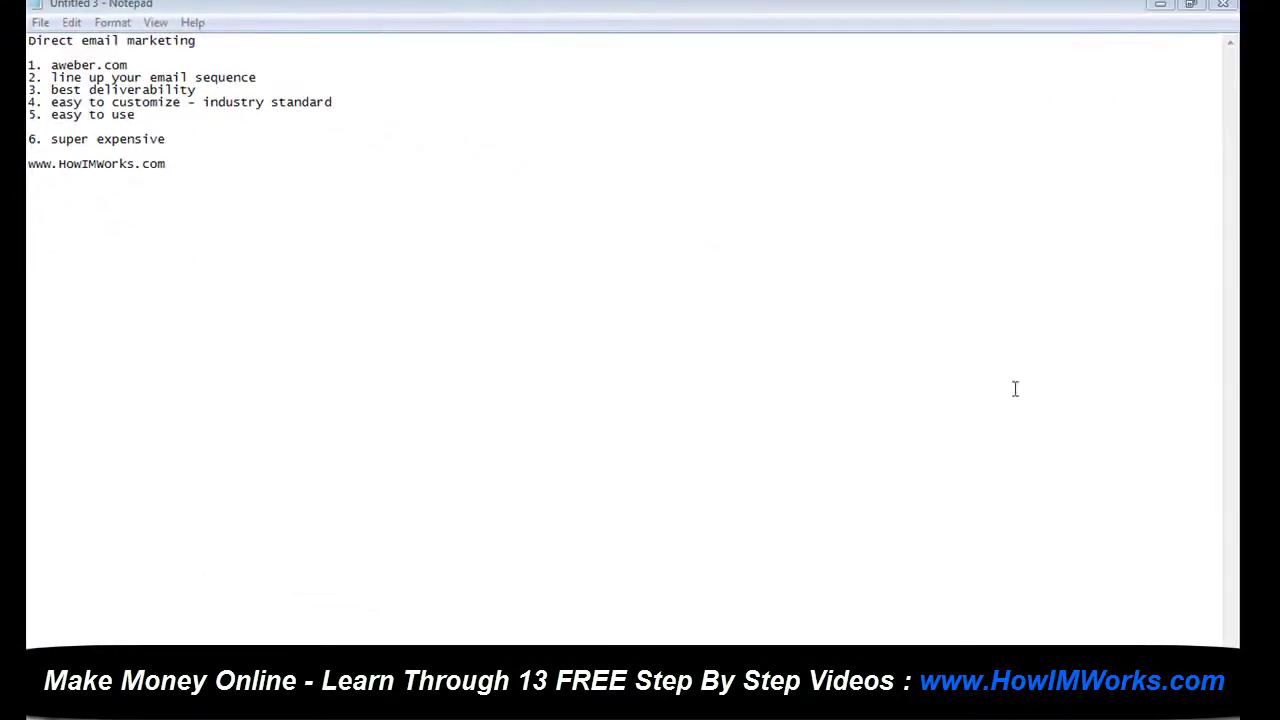
click(1190, 4)
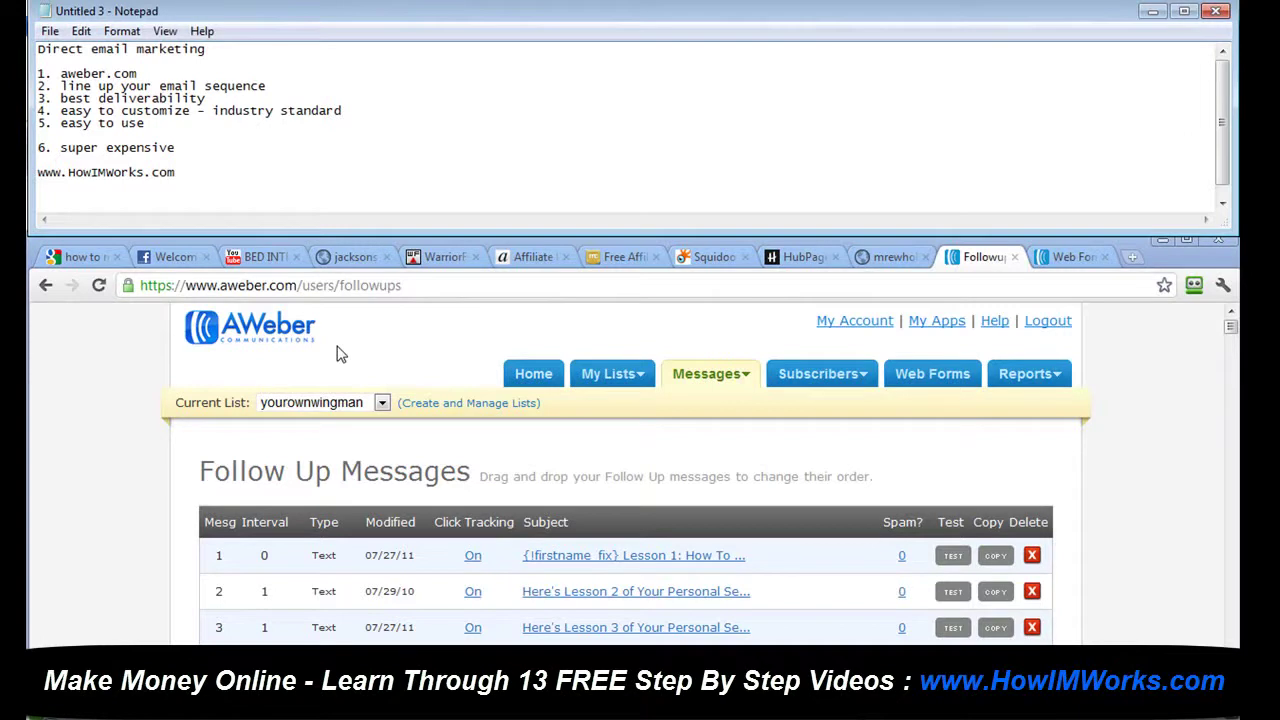
click(1120, 398)
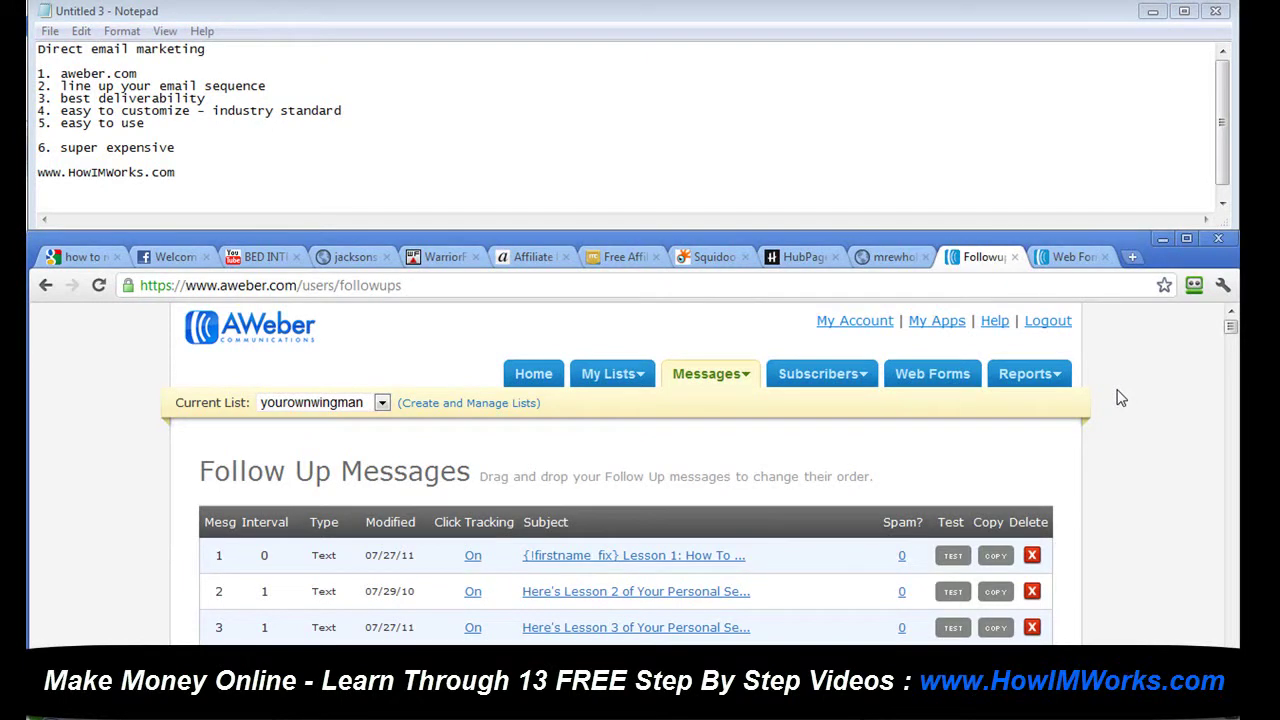
scroll(1121, 398, down, 2)
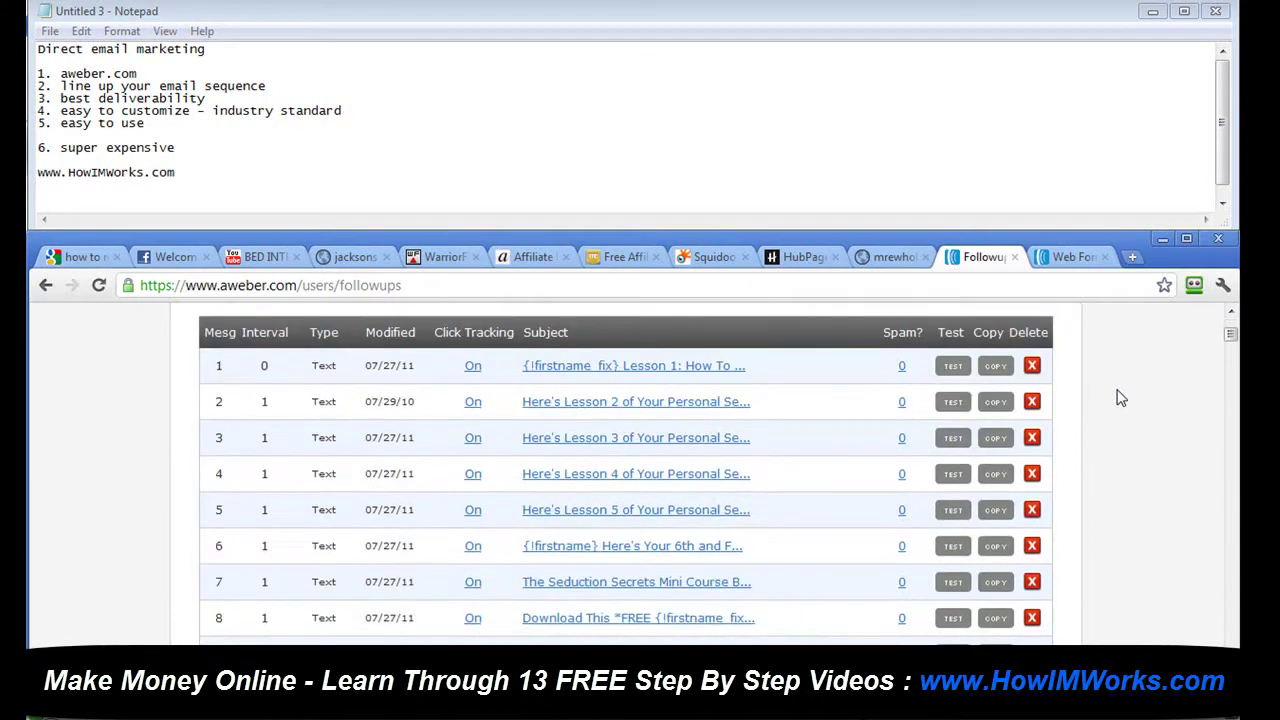
scroll(1121, 398, down, 8)
scroll(1121, 398, down, 3)
scroll(1121, 398, down, 4)
scroll(1121, 398, down, 4)
scroll(1121, 398, down, 4)
scroll(1121, 398, down, 4)
scroll(1121, 398, down, 4)
scroll(1121, 398, down, 5)
scroll(1121, 398, down, 4)
scroll(1121, 398, down, 5)
scroll(1121, 398, down, 4)
scroll(1121, 398, down, 5)
scroll(1121, 398, down, 5)
scroll(1121, 398, down, 3)
scroll(1121, 398, down, 2)
scroll(1121, 398, down, 5)
scroll(1121, 398, down, 4)
scroll(1121, 398, down, 3)
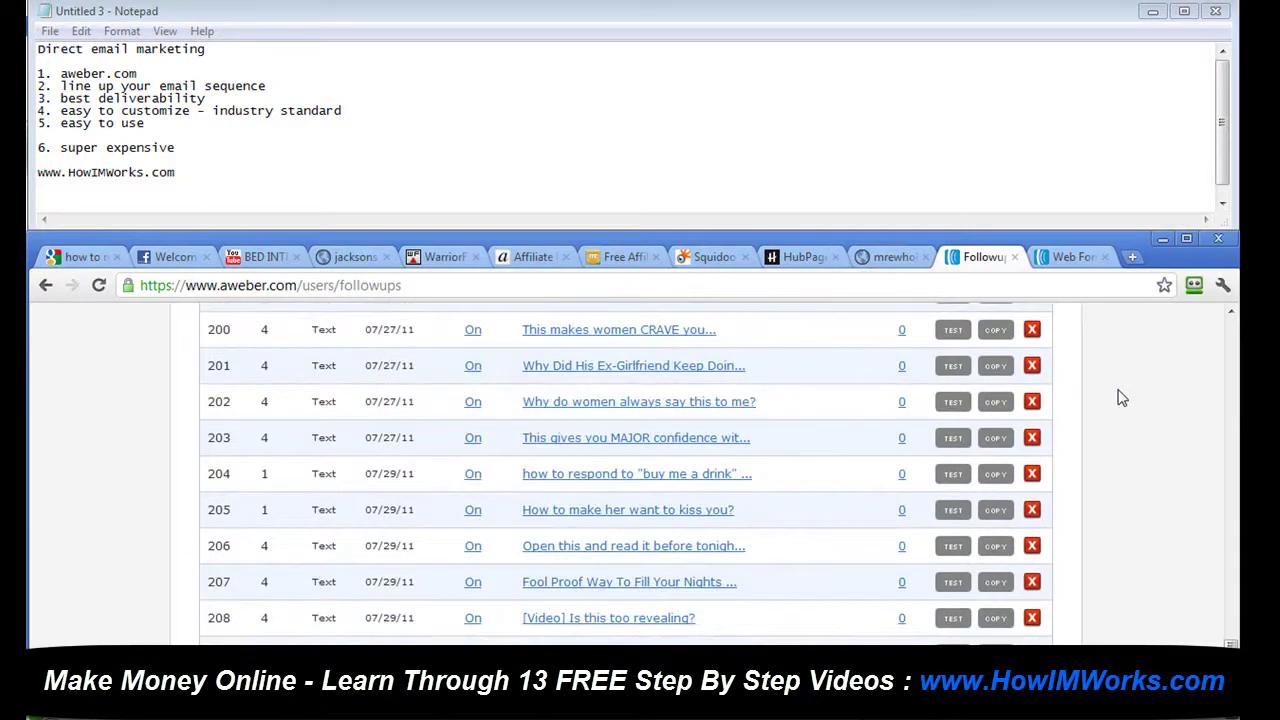
scroll(1121, 398, up, 5)
scroll(1121, 398, up, 10)
scroll(1121, 398, up, 7)
scroll(1121, 398, up, 10)
scroll(1121, 398, up, 7)
scroll(1121, 398, up, 9)
scroll(1121, 398, up, 7)
scroll(1121, 398, up, 7)
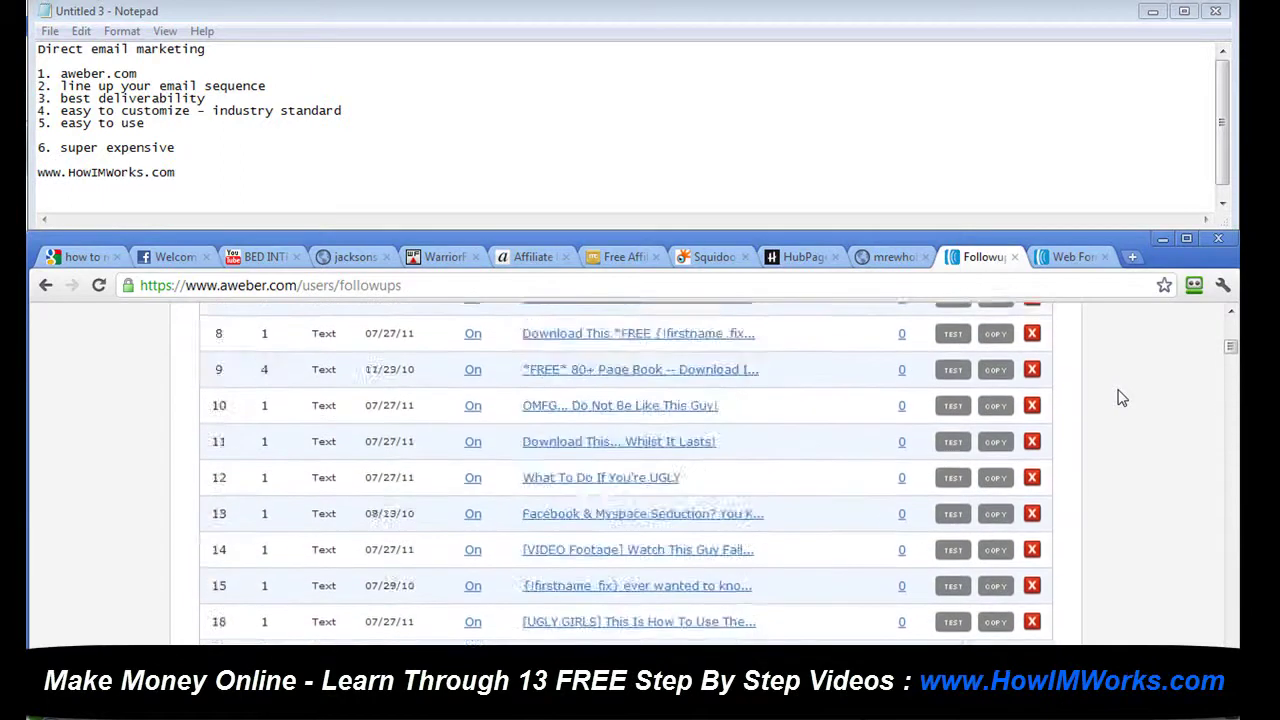
scroll(1121, 398, up, 5)
scroll(1121, 398, down, 2)
scroll(1121, 398, down, 1)
scroll(1121, 398, up, 2)
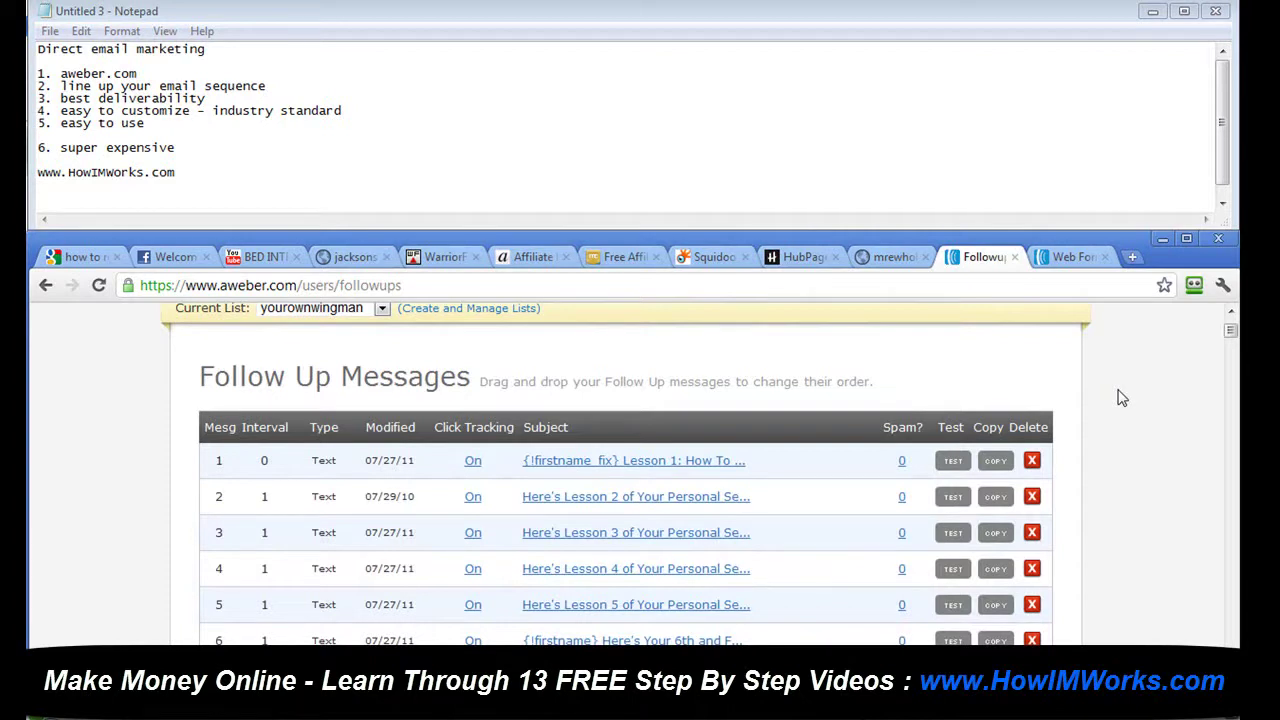
- Browse the first follow-up messages, then jump down to messages 198 through 207
scroll(1122, 398, down, 1)
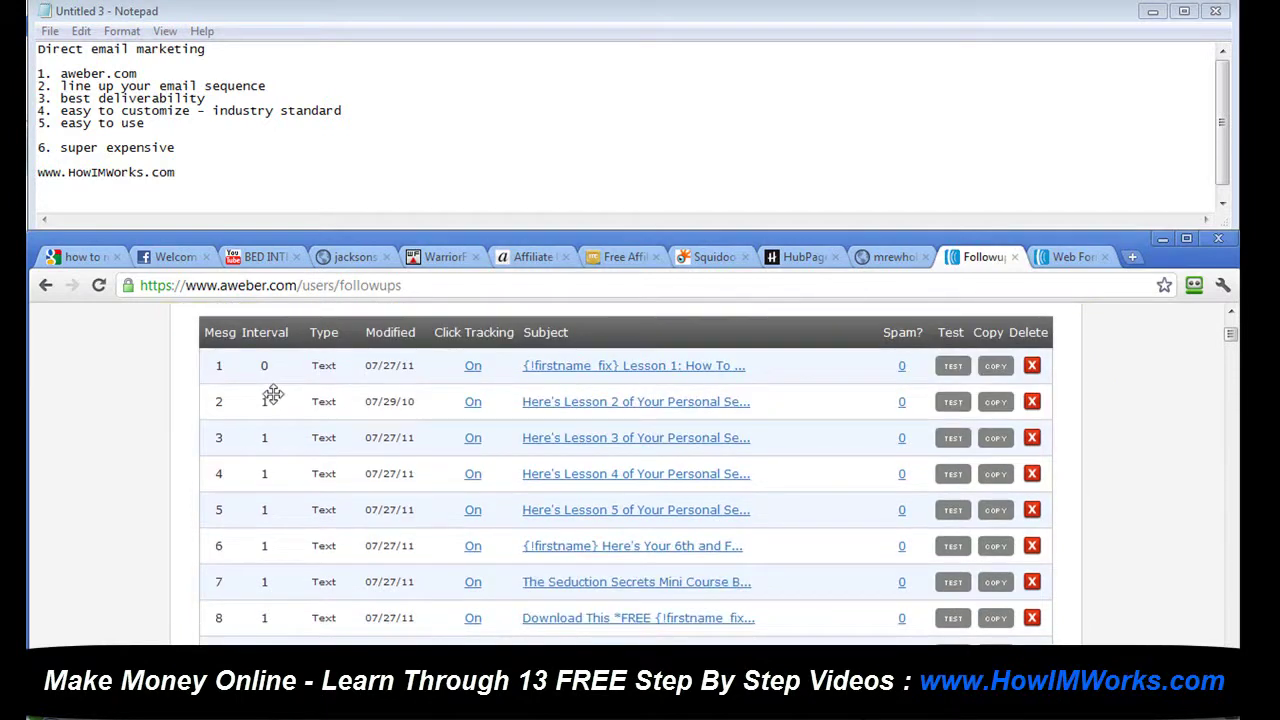
scroll(293, 426, down, 2)
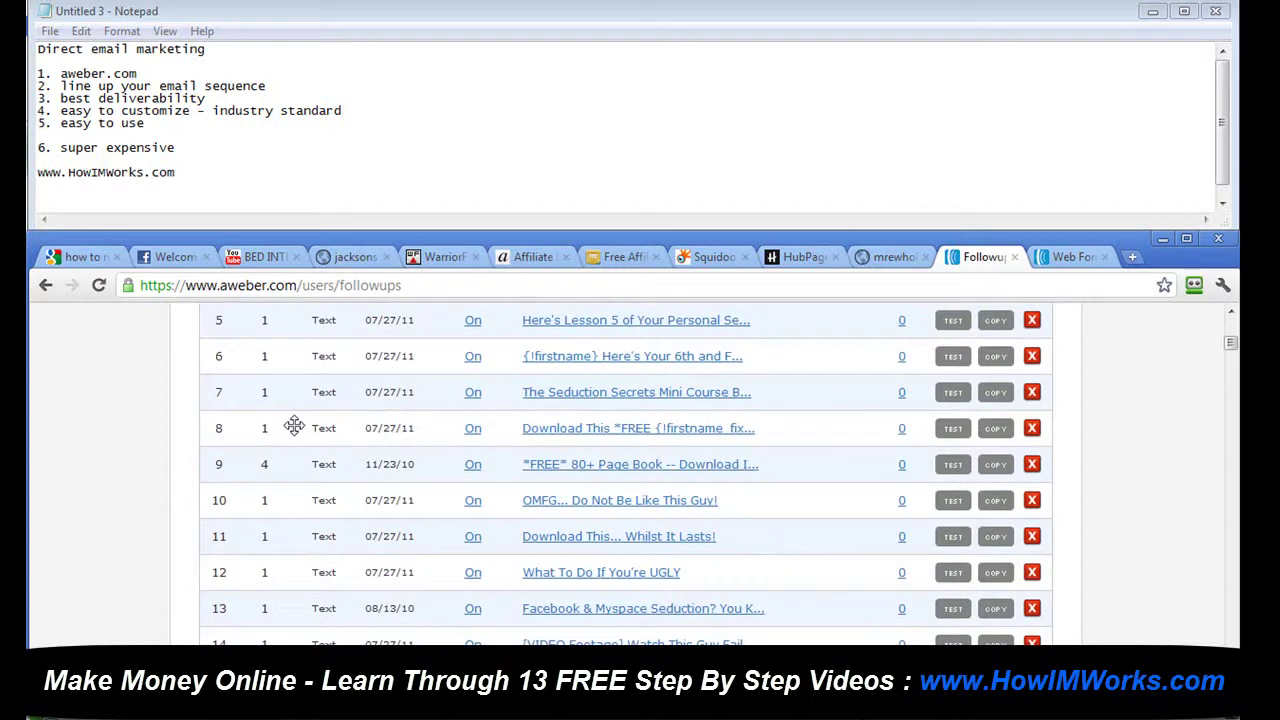
scroll(293, 426, down, 2)
scroll(293, 426, up, 3)
scroll(293, 426, up, 3)
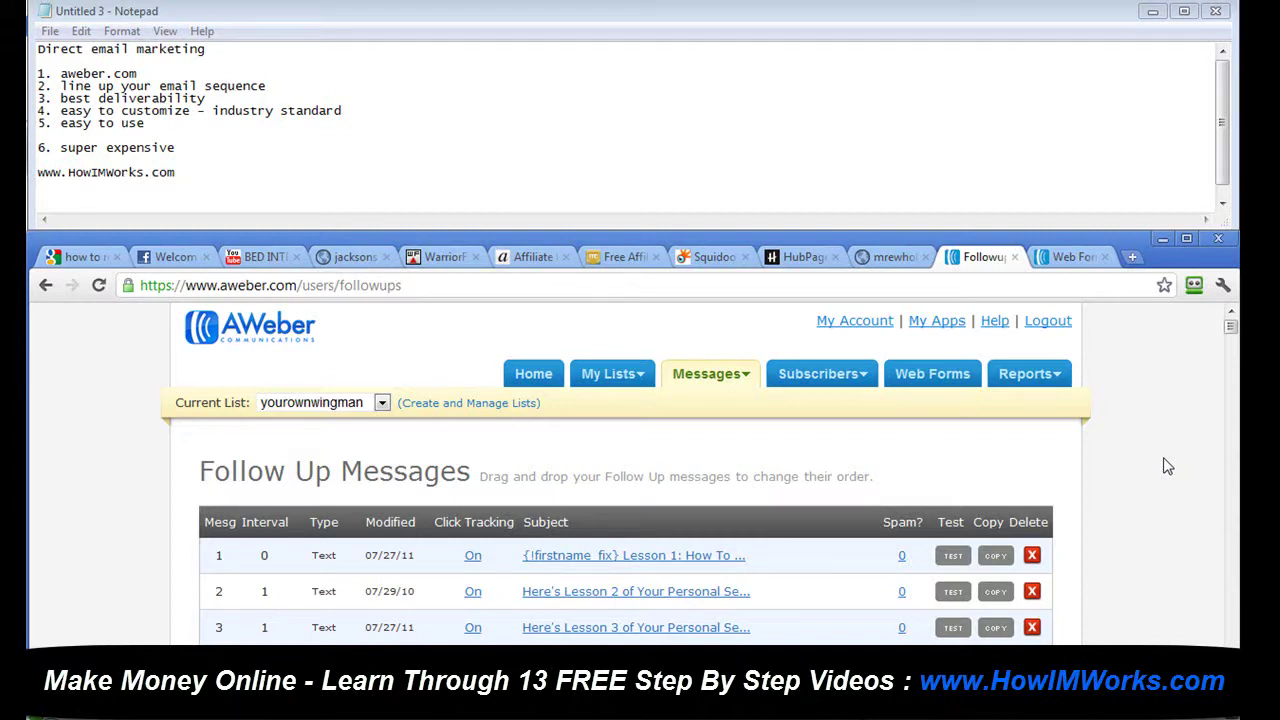
drag(1231, 326, 1231, 640)
scroll(1207, 611, down, 1)
scroll(1207, 611, up, 2)
scroll(1207, 611, up, 1)
scroll(1207, 611, up, 3)
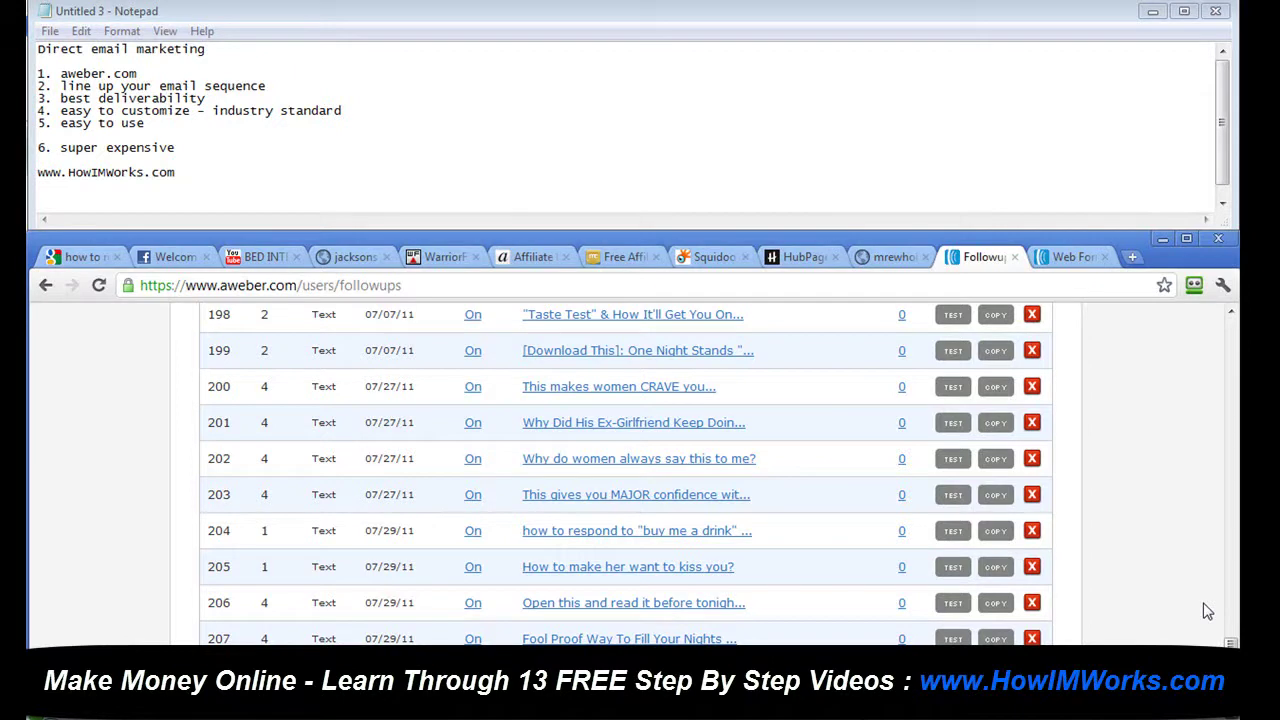
- Switch to Web Forms and review the 13-part video course sign-up form's Name and Email fields
click(1075, 257)
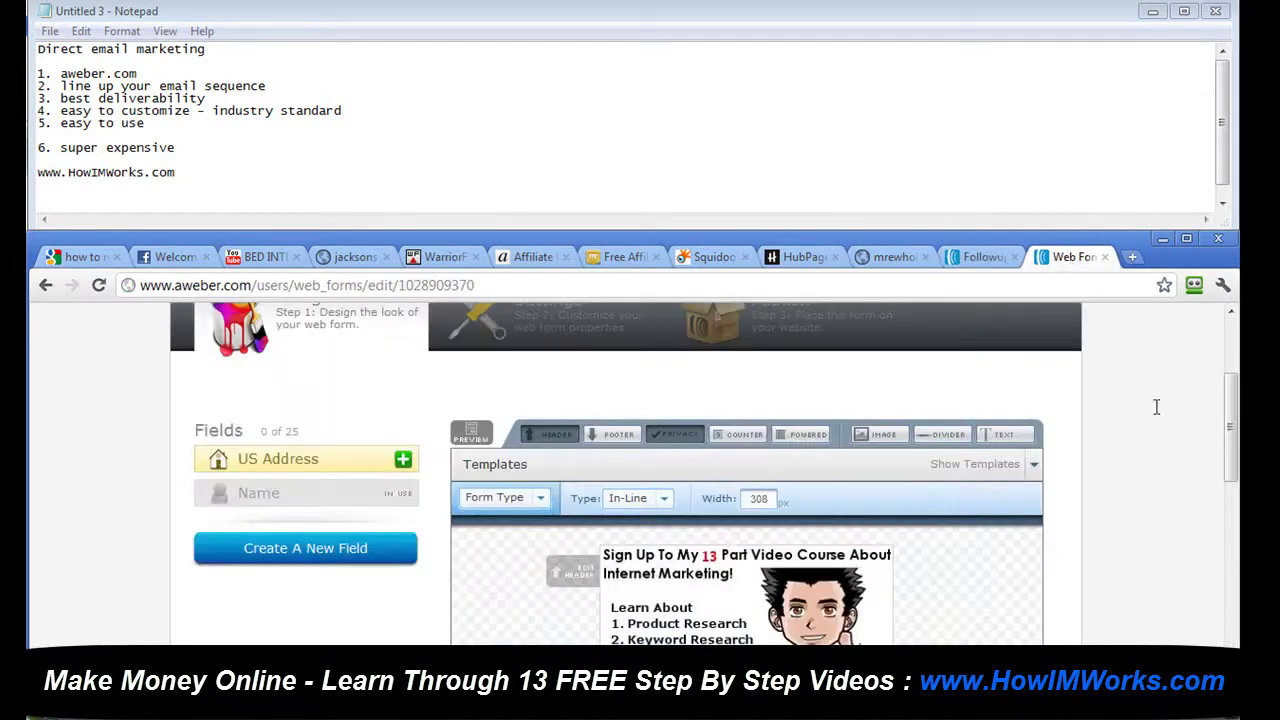
scroll(1159, 415, down, 3)
scroll(1159, 415, down, 1)
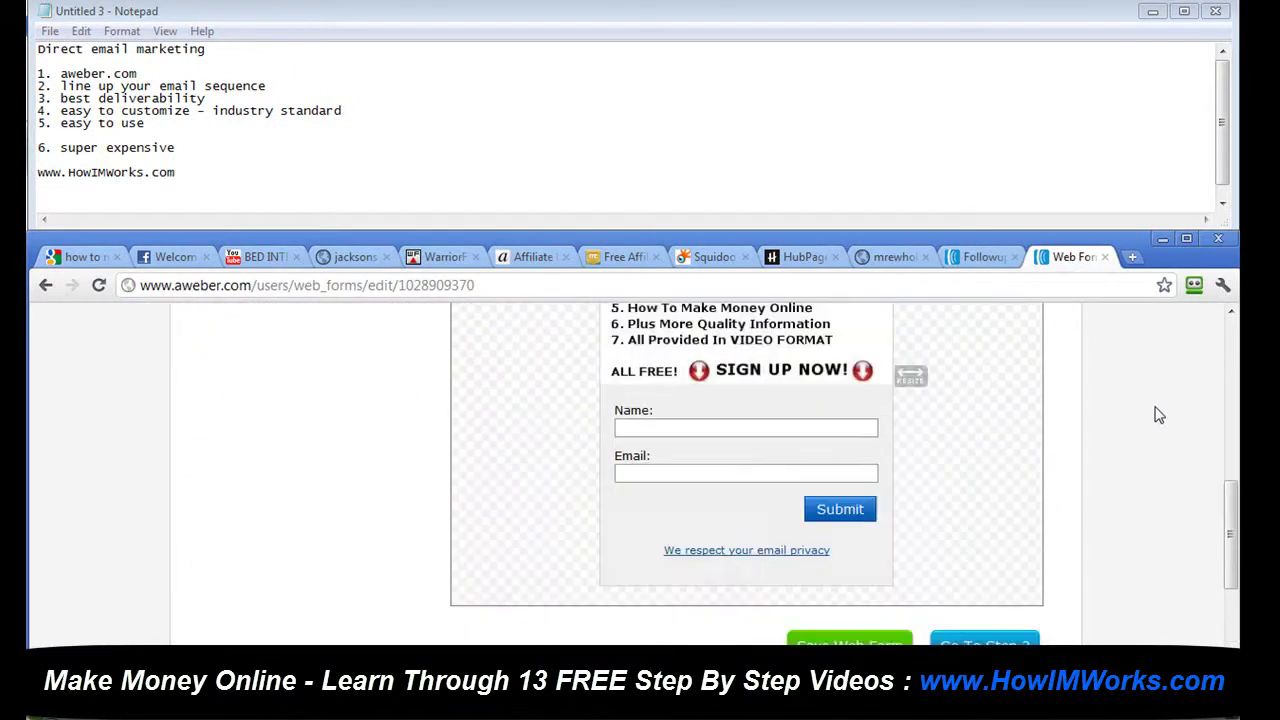
scroll(1159, 415, up, 1)
scroll(1159, 415, up, 1)
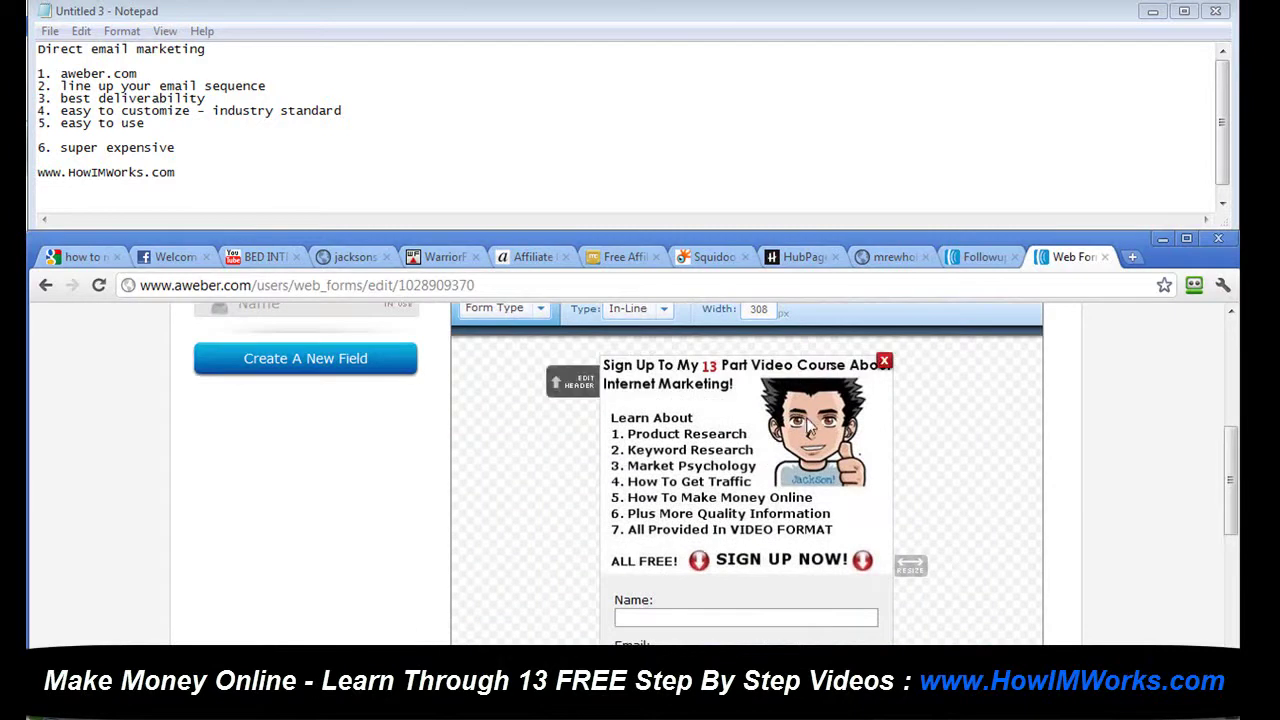
scroll(877, 475, down, 1)
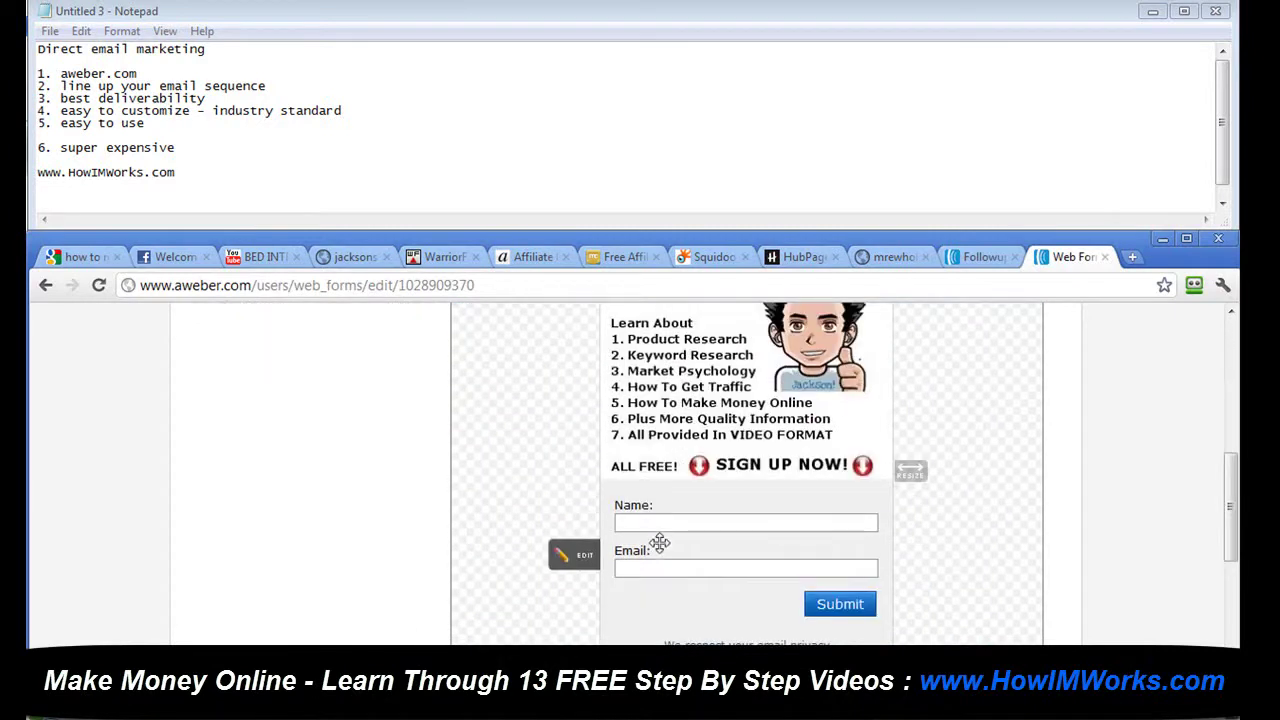
scroll(985, 533, up, 2)
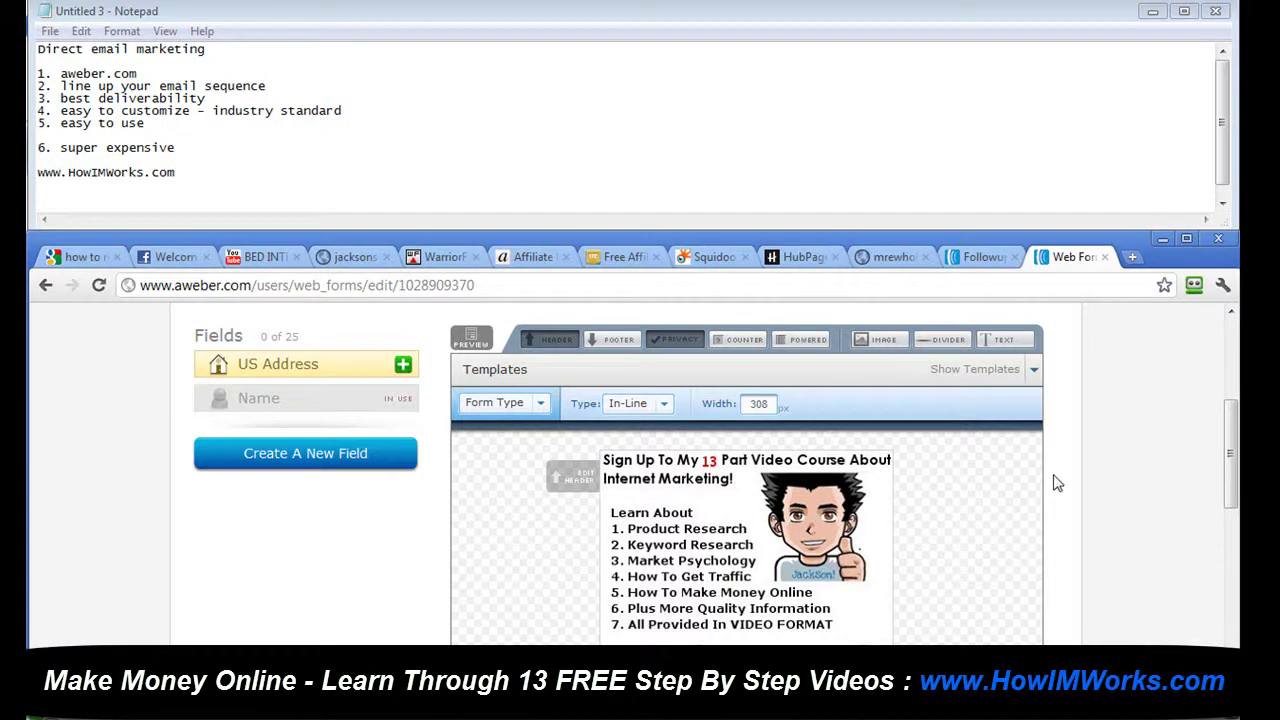
- Return to the top of the form's Design step and reveal the hidden taskbar notification icons
scroll(1057, 483, up, 2)
scroll(1057, 483, up, 1)
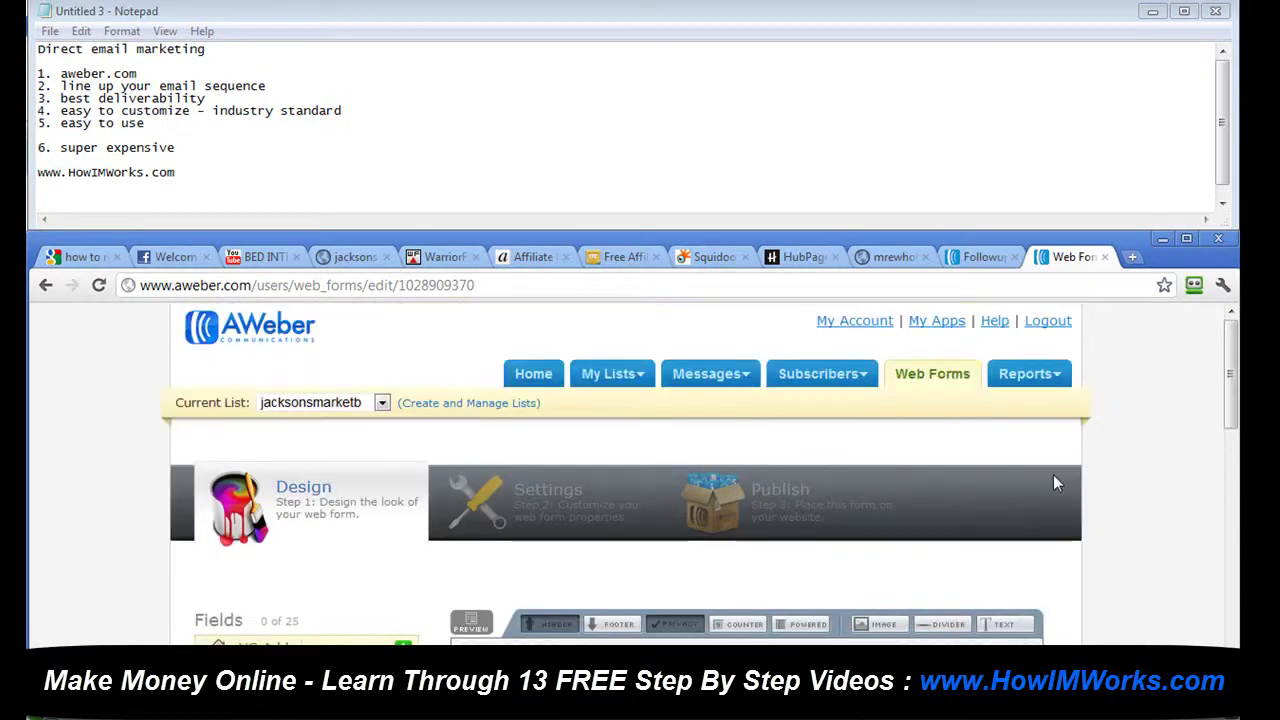
scroll(1055, 483, down, 3)
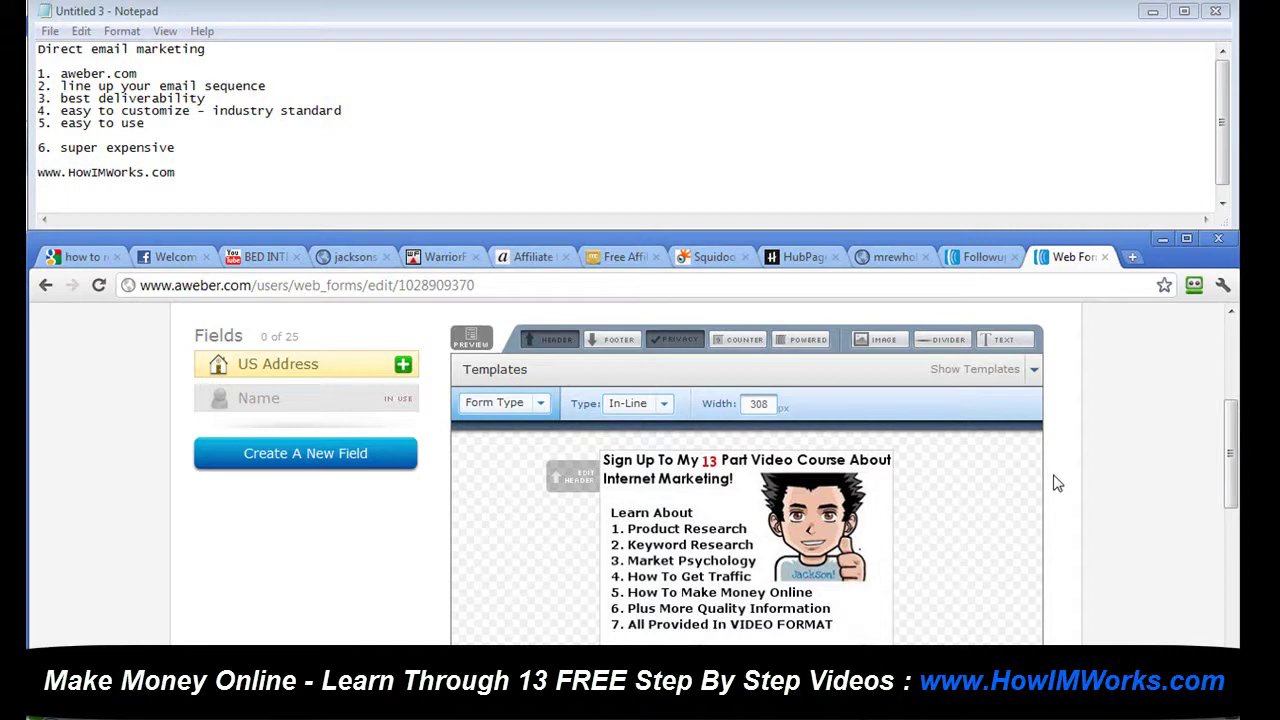
scroll(1051, 483, up, 3)
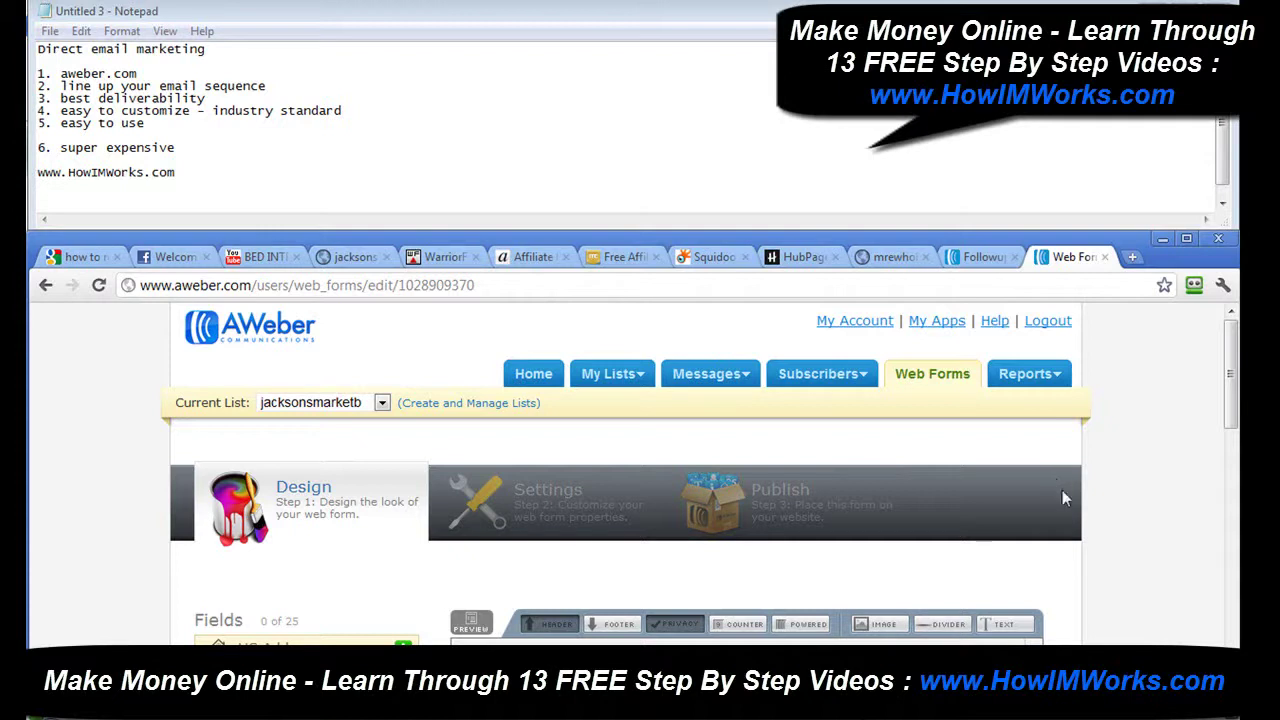
click(1052, 703)
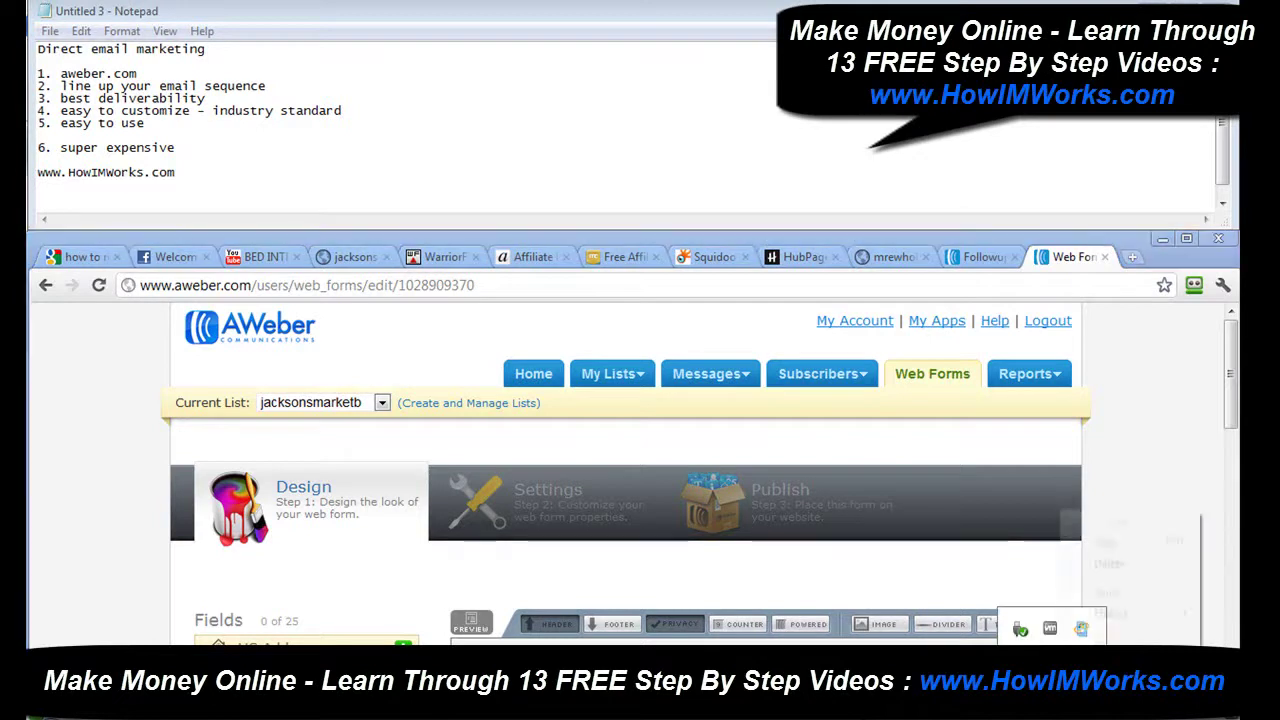